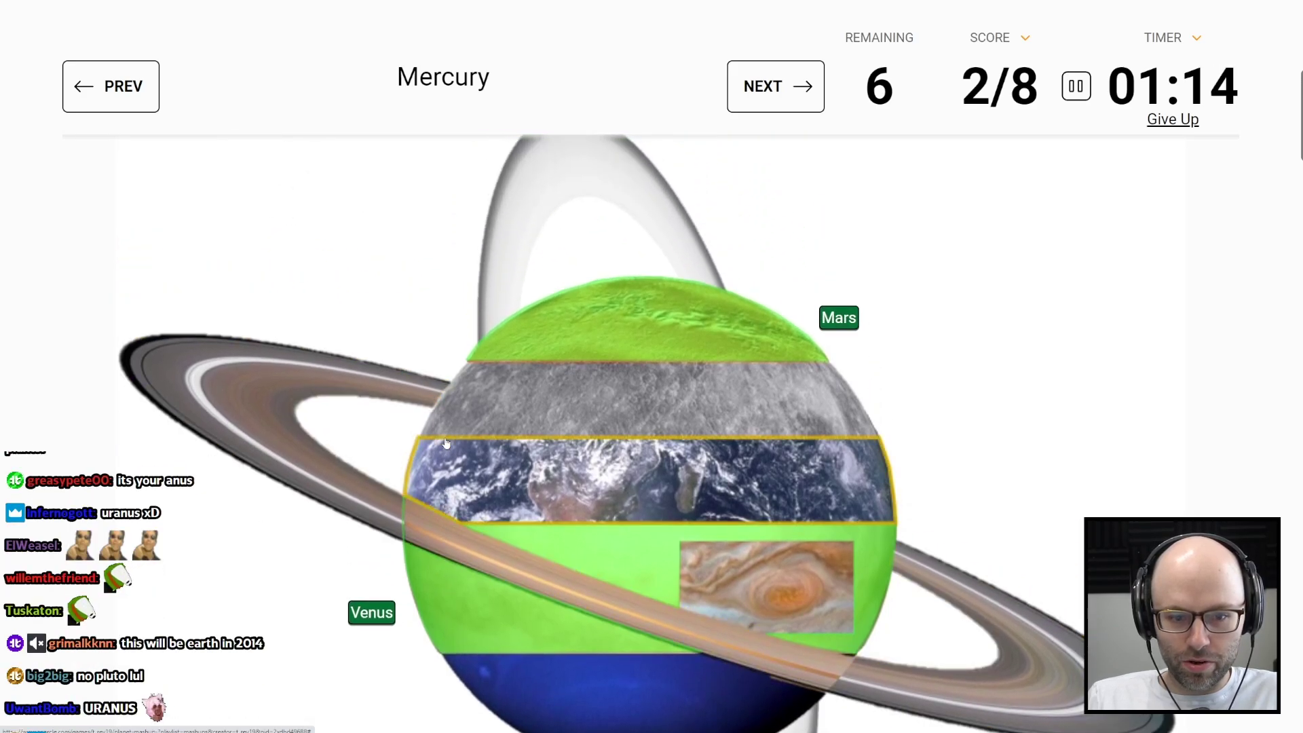
scroll(444, 443, "up", 1)
scroll(444, 443, "down", 1)
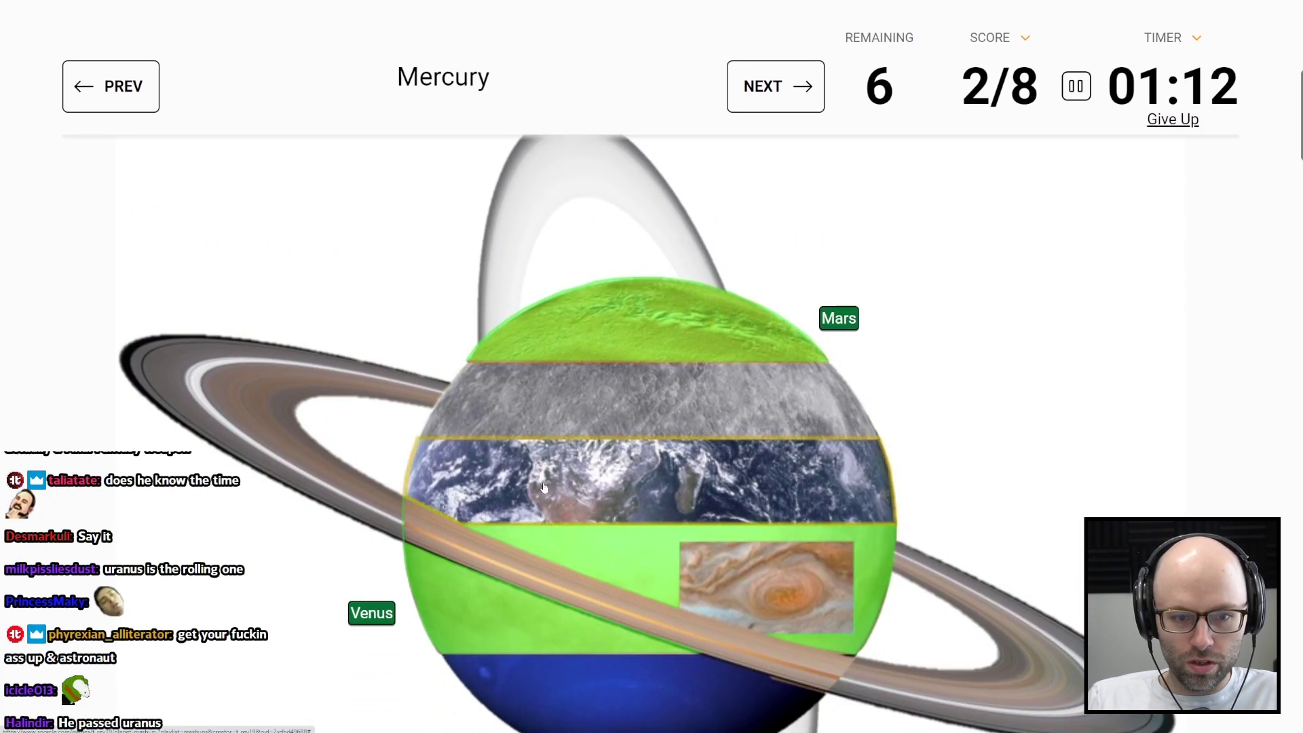
scroll(544, 487, "up", 1)
scroll(543, 487, "down", 1)
scroll(544, 487, "up", 1)
Identify Neptune (bottom blue band), Earth (blue-white band), Saturn (rings) and Jupiter (Red Spot)
left_click(776, 151)
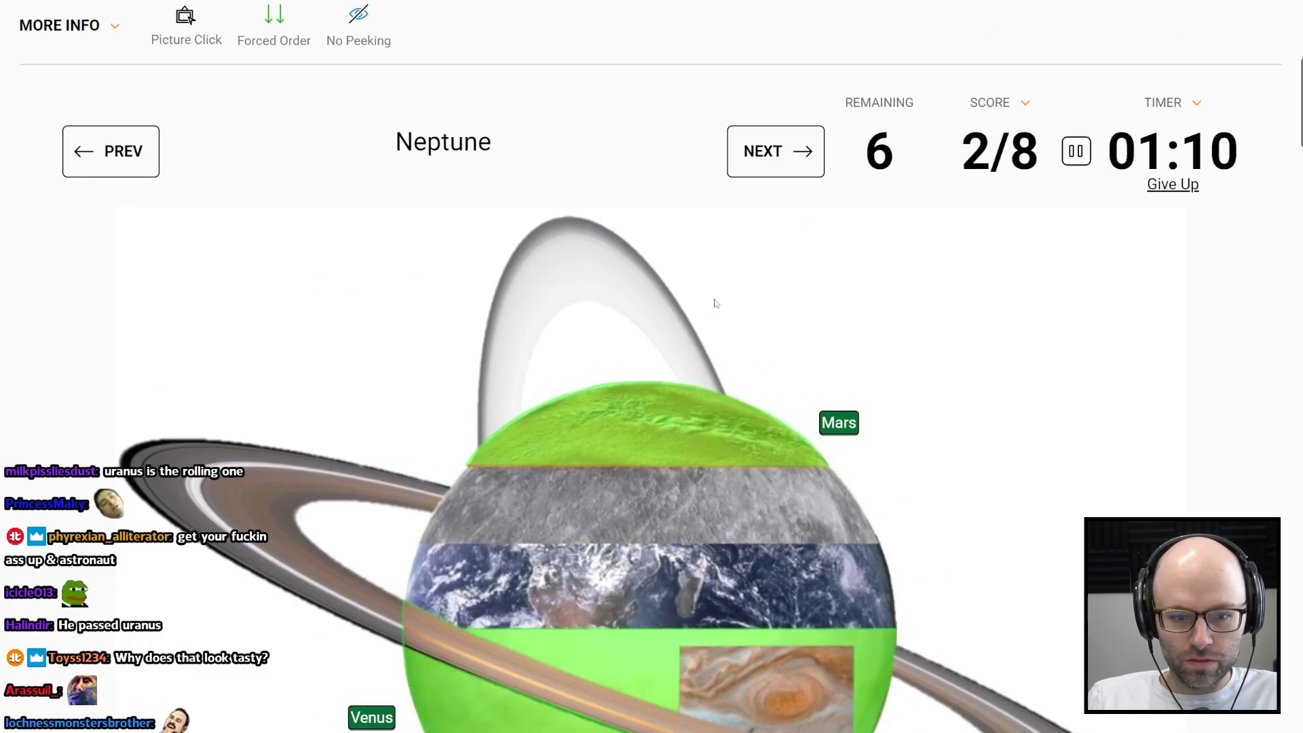
scroll(716, 303, "down", 1)
scroll(662, 407, "down", 2)
left_click(594, 543)
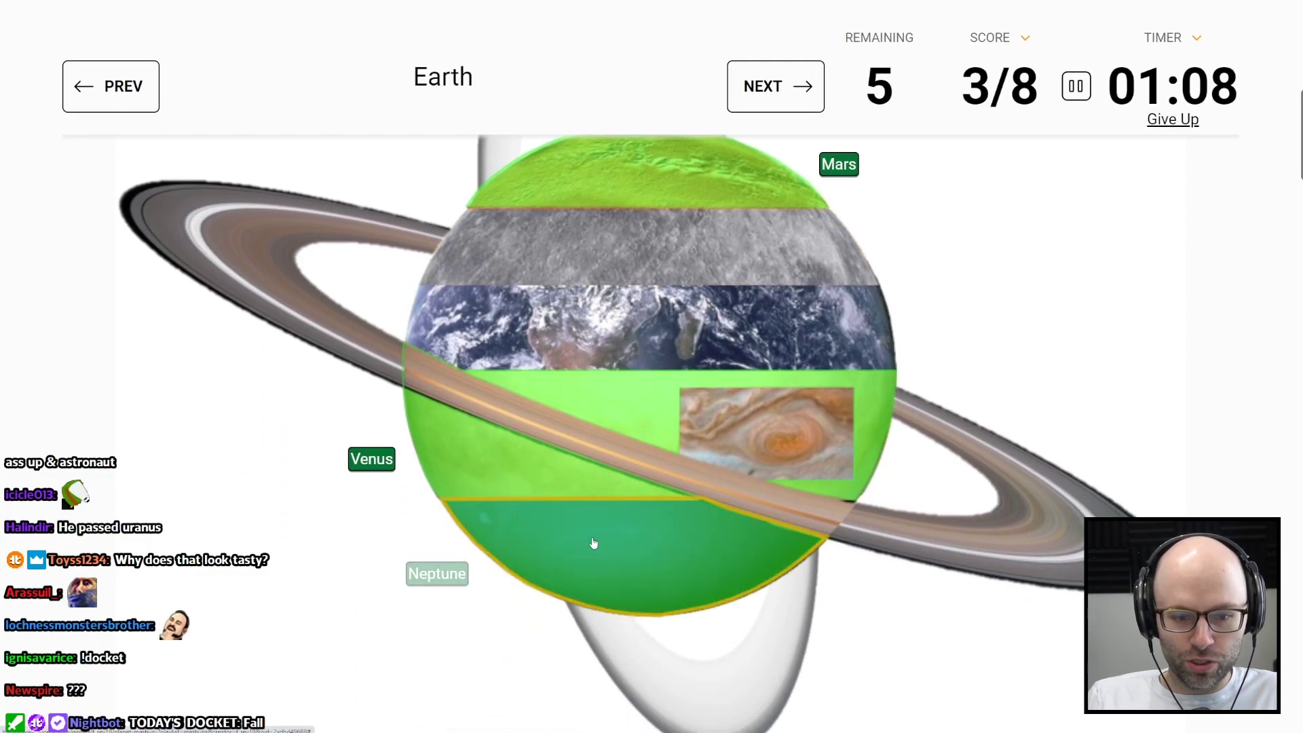
left_click(610, 326)
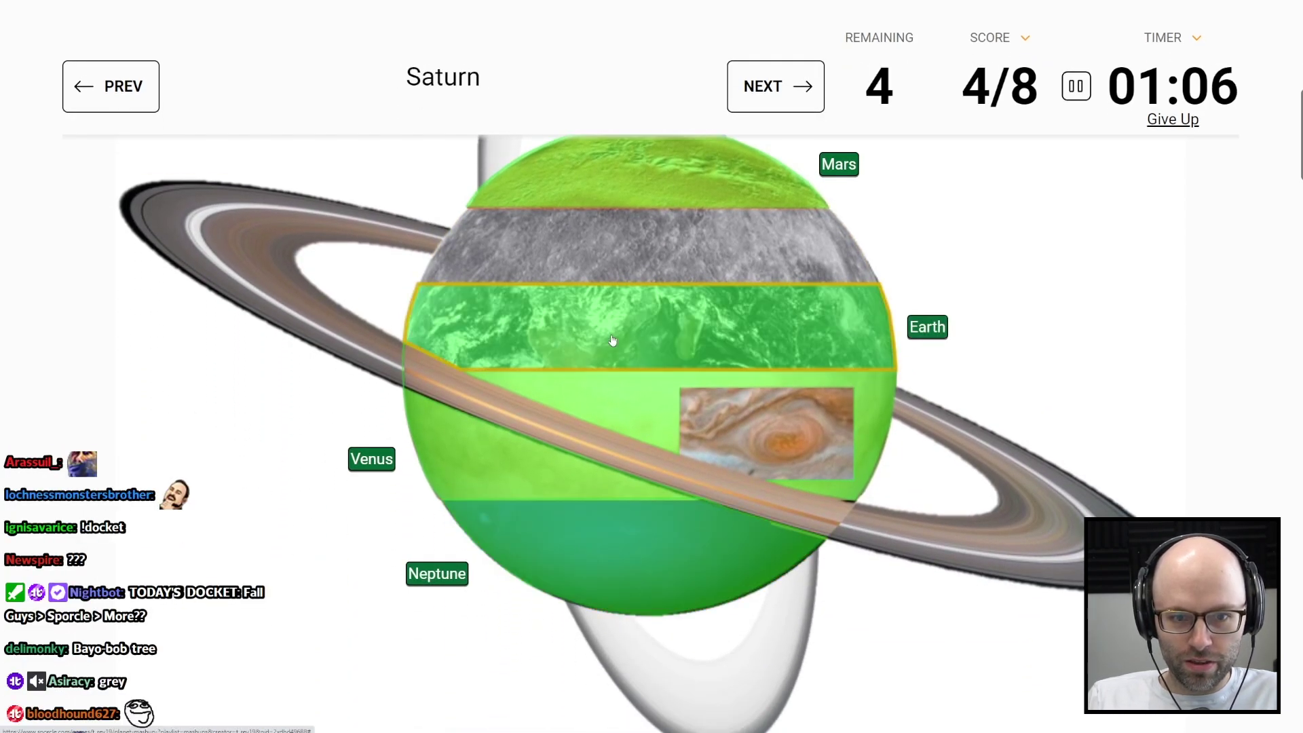
left_click(348, 369)
left_click(789, 434)
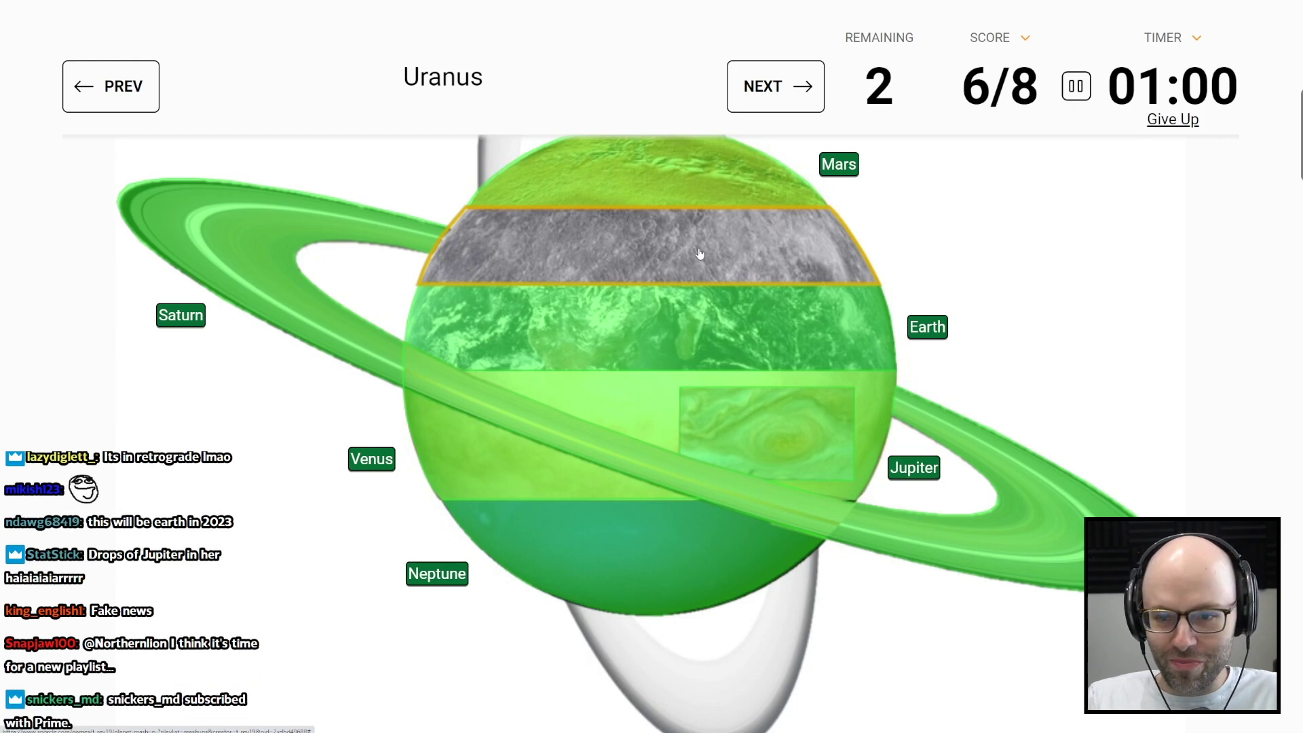
Return to the Uranus prompt and mark the upright ring as Uranus
left_click(776, 87)
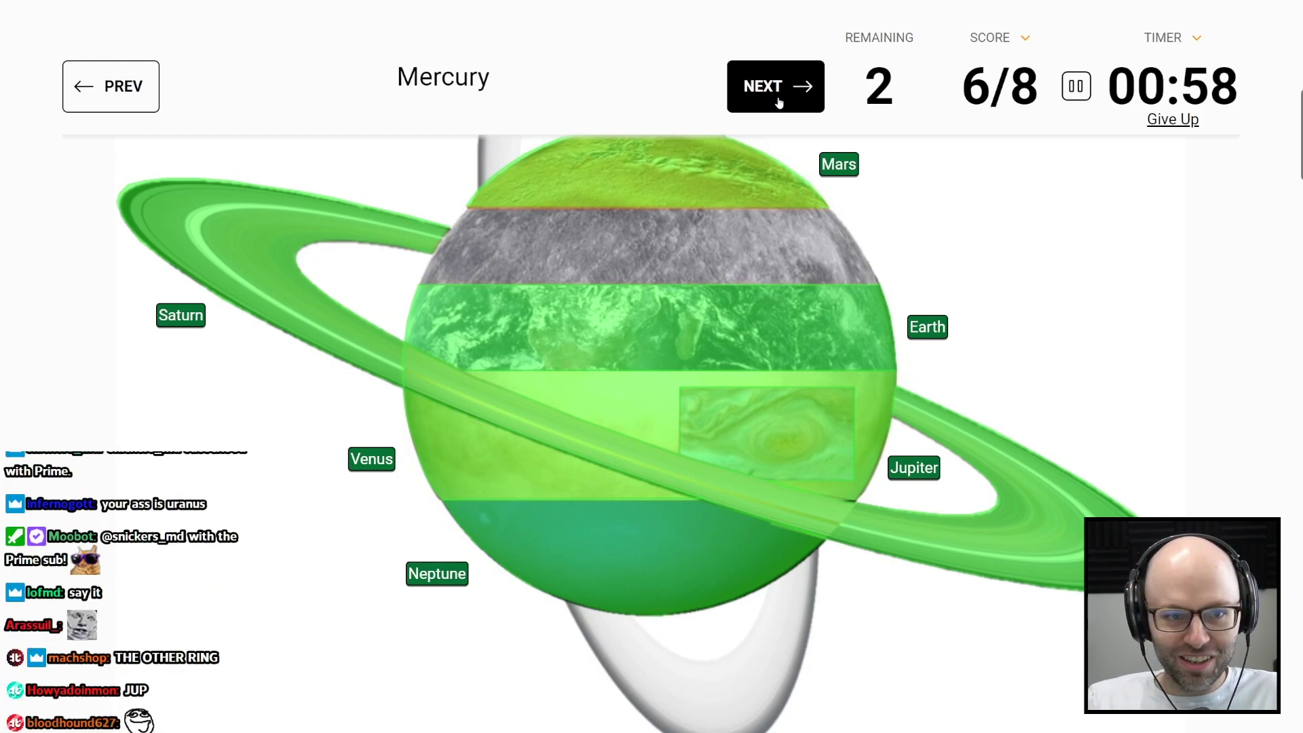
left_click(779, 103)
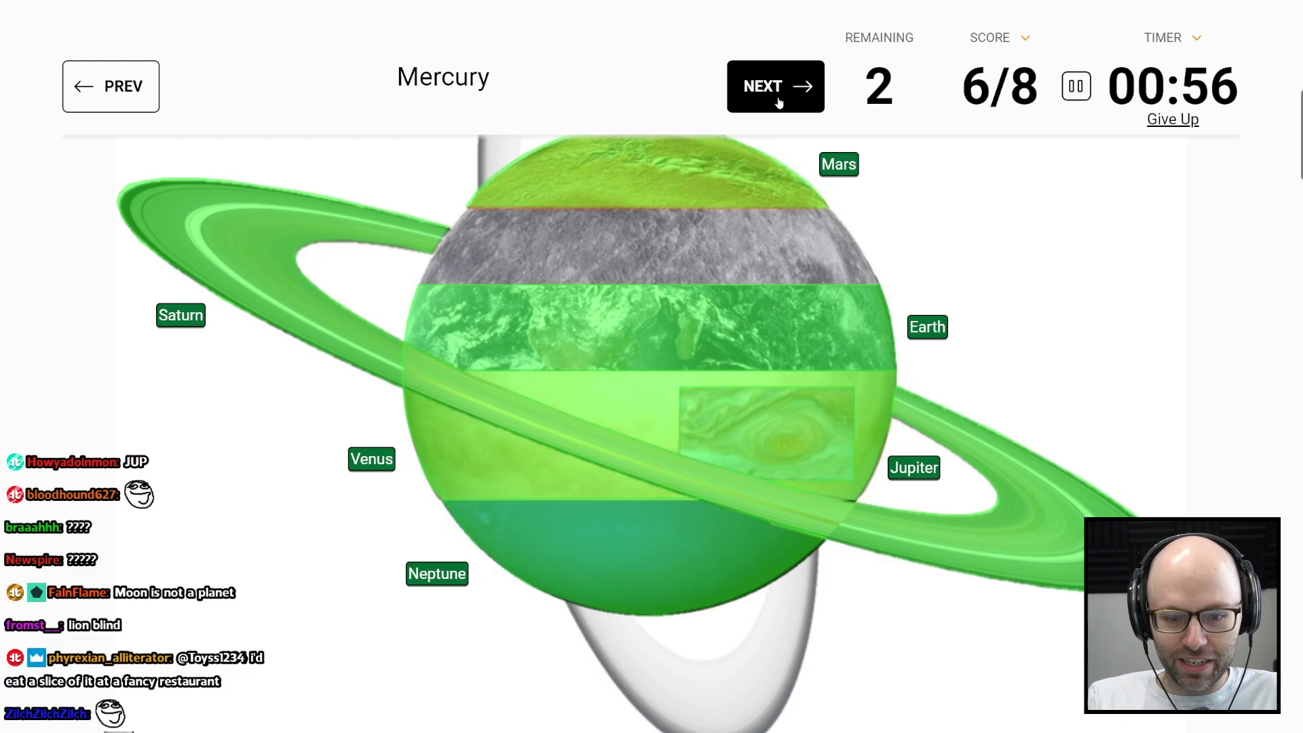
scroll(610, 328, "up", 3)
scroll(610, 329, "up", 2)
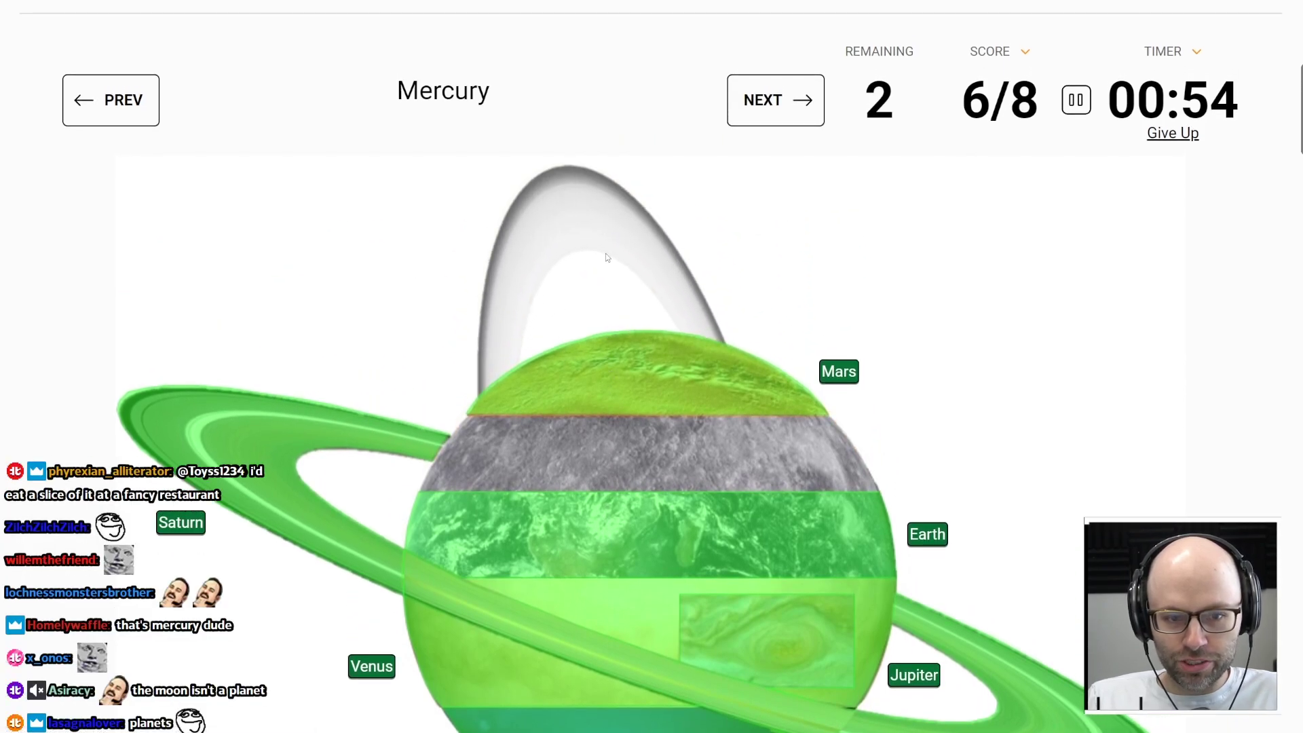
left_click(787, 105)
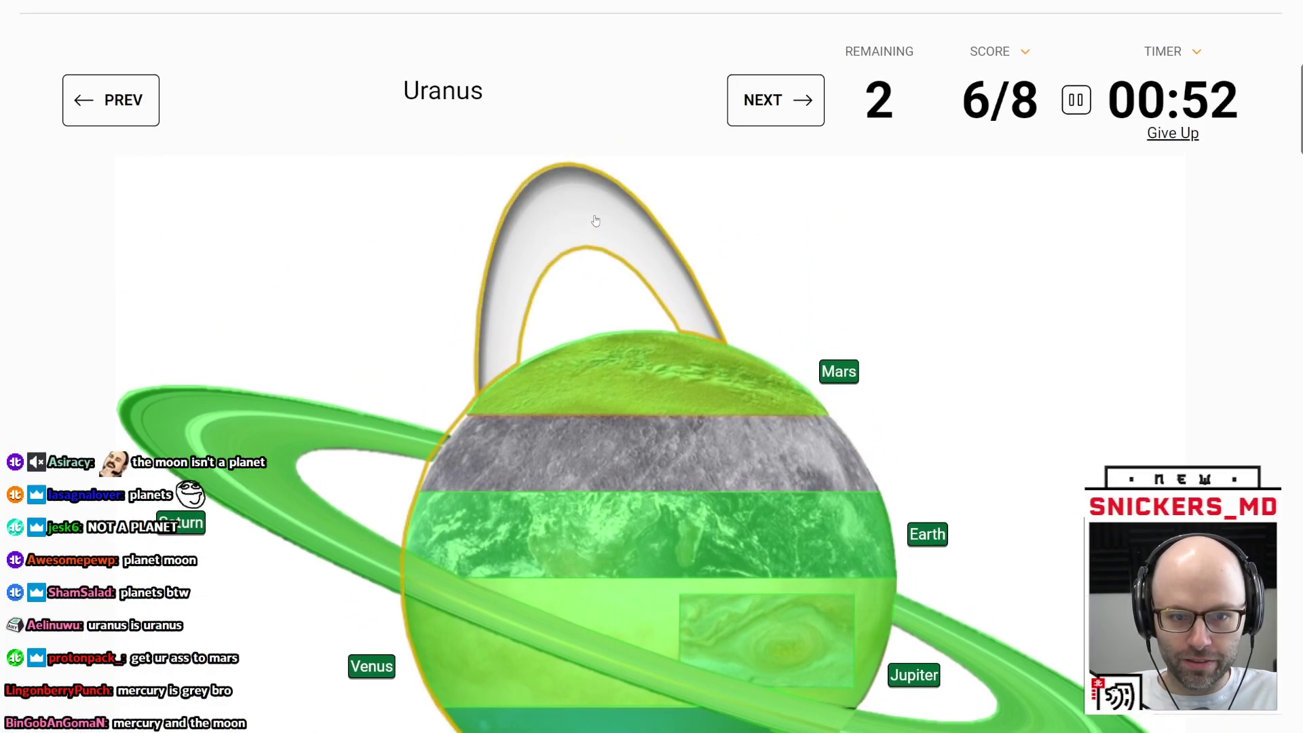
left_click(571, 265)
scroll(667, 314, "down", 1)
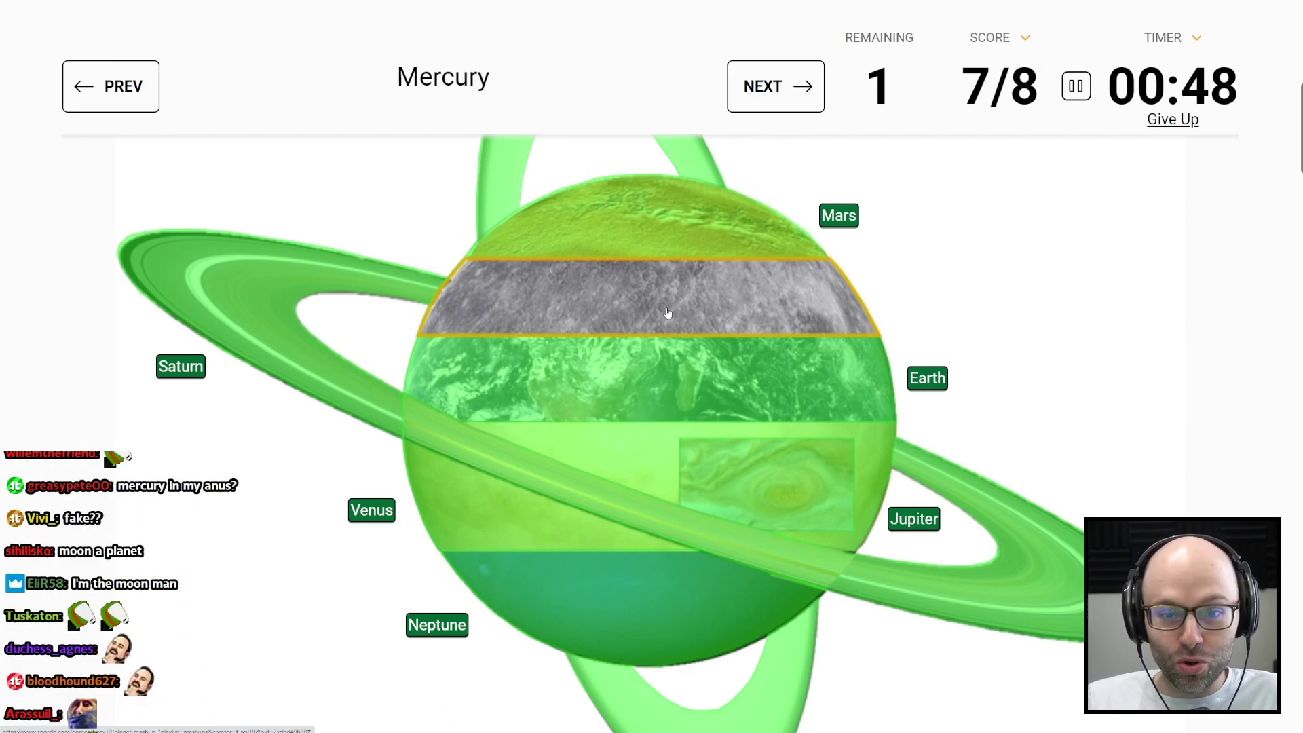
Mark the grey band as Mercury to finish with 8/8 (100%)
left_click(667, 314)
scroll(667, 314, "up", 3)
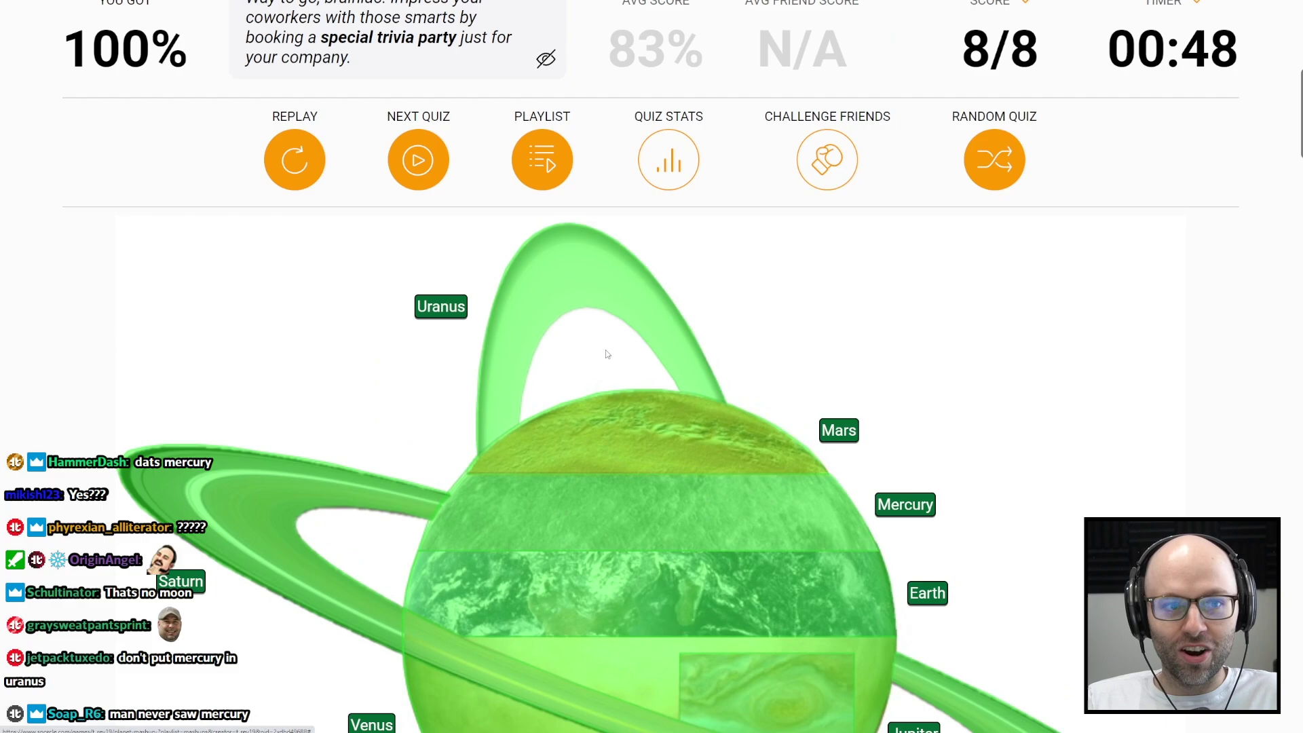
scroll(607, 353, "down", 2)
scroll(607, 353, "down", 1)
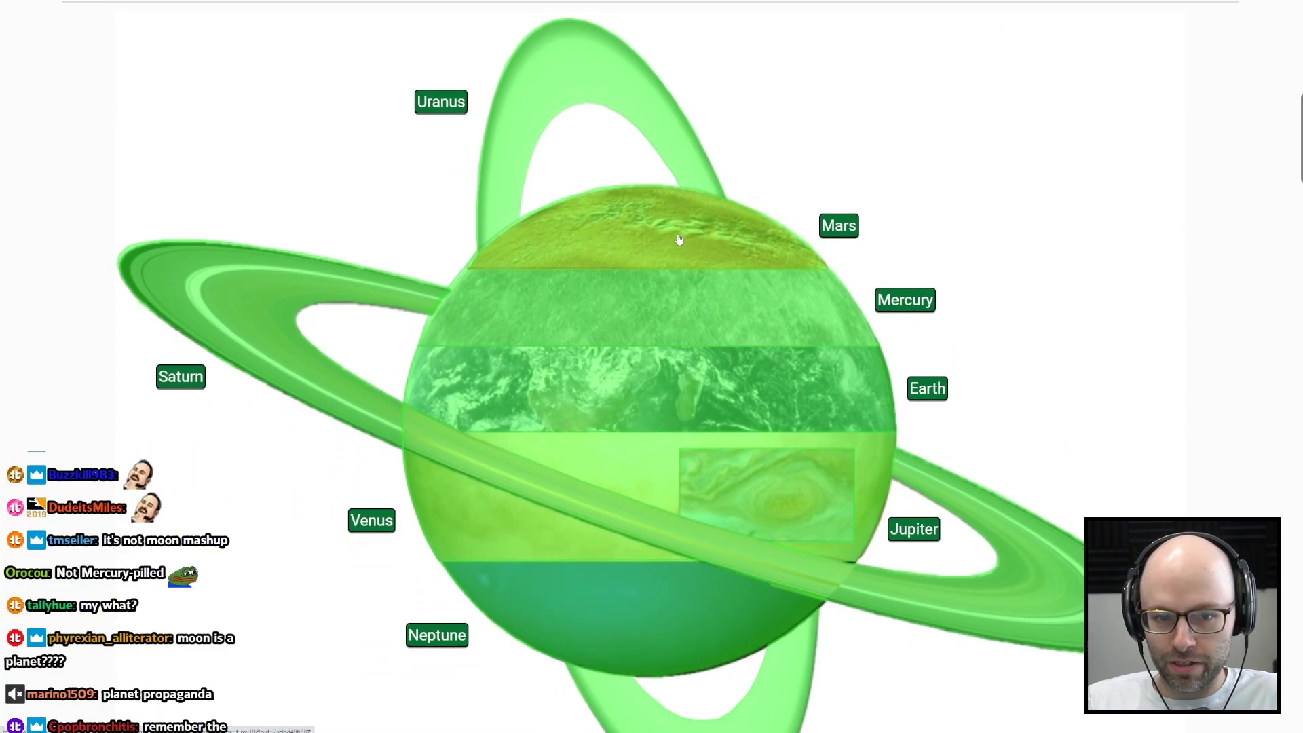
scroll(1012, 354, "down", 3)
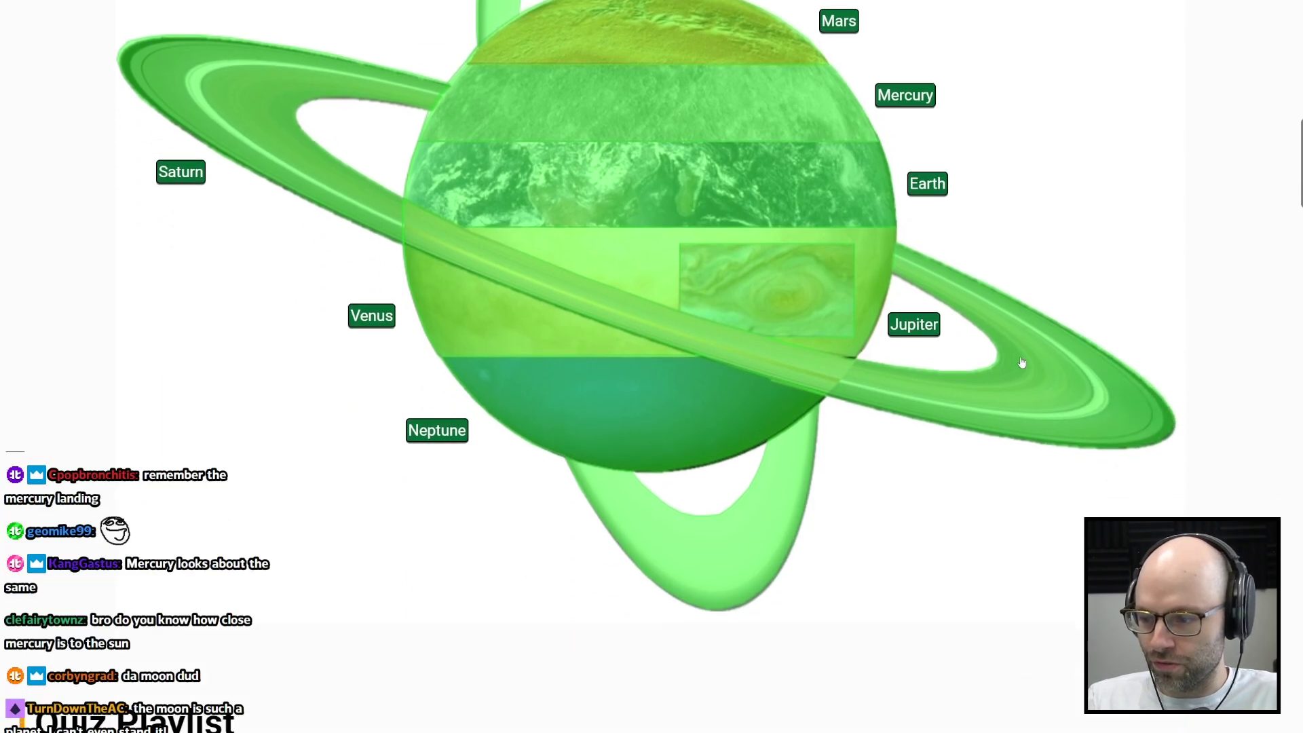